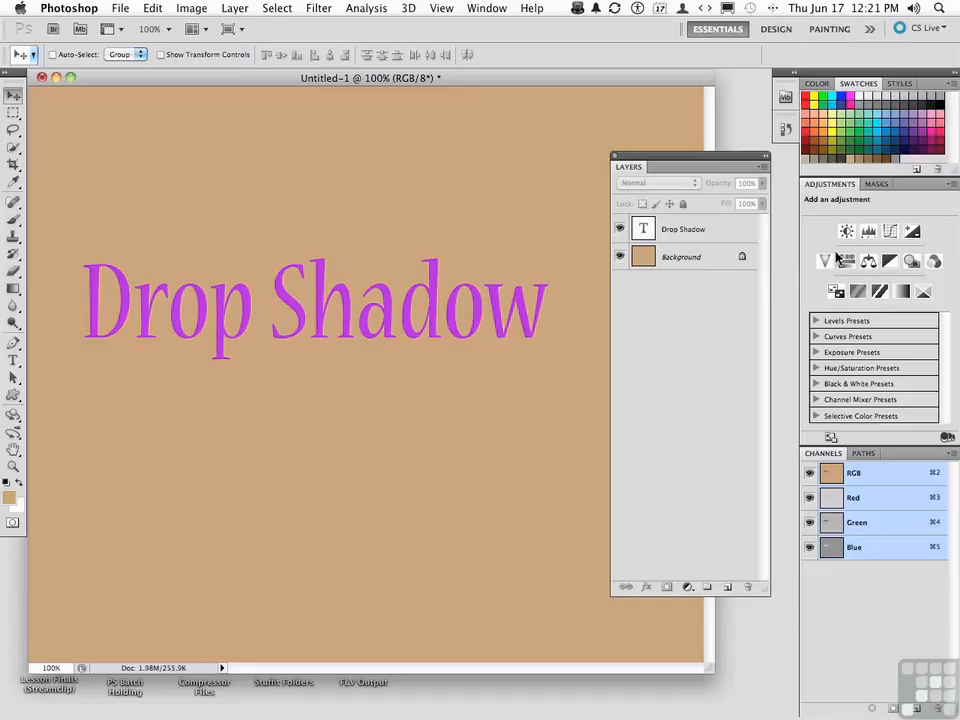
Step: Select the Drop Shadow text layer and add a Drop Shadow layer style to it
left_click_drag(706, 263, 645, 586)
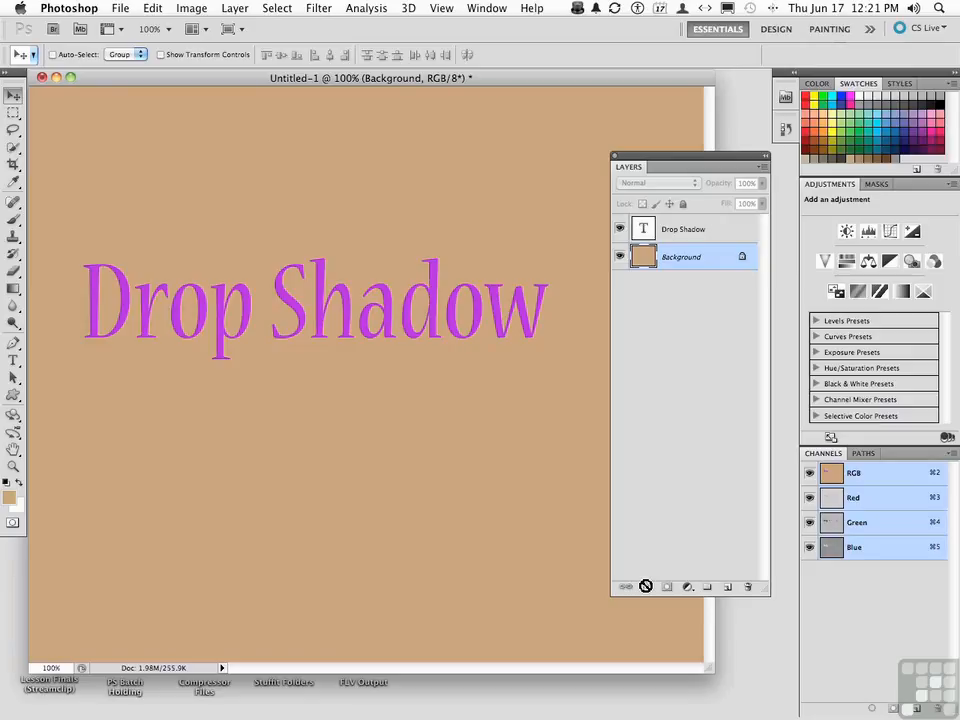
left_click_drag(645, 586, 645, 586)
left_click(685, 233)
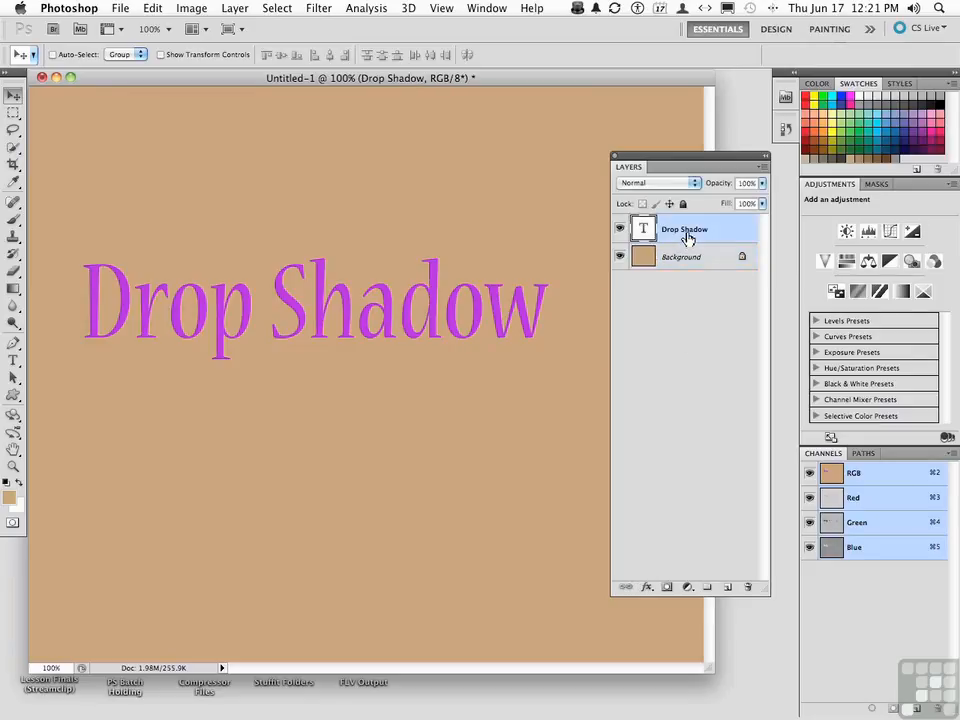
left_click(646, 587)
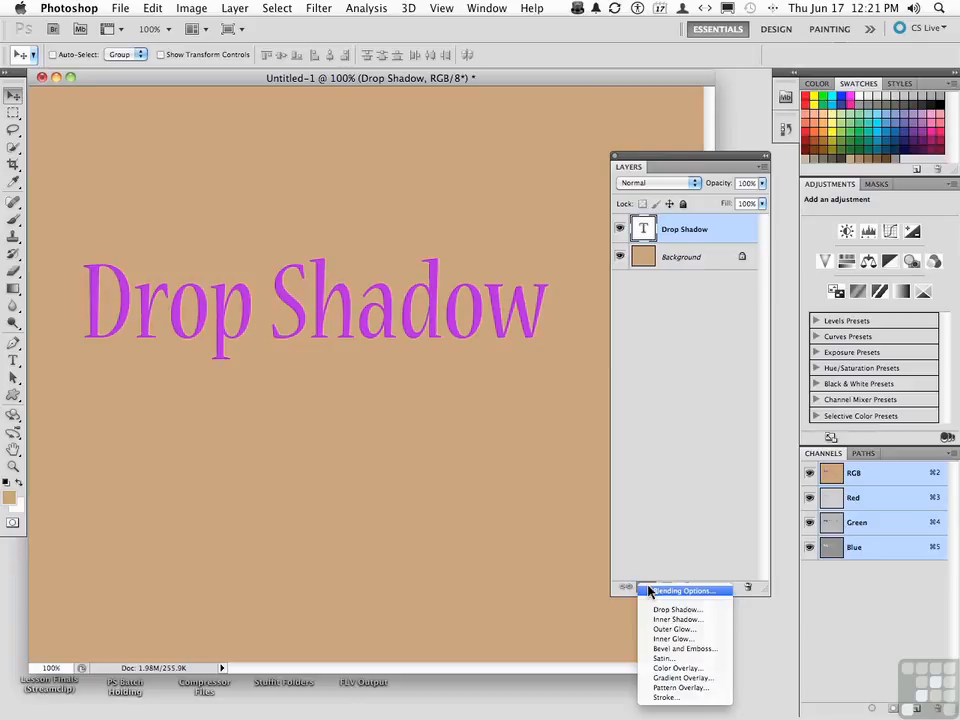
left_click(677, 478)
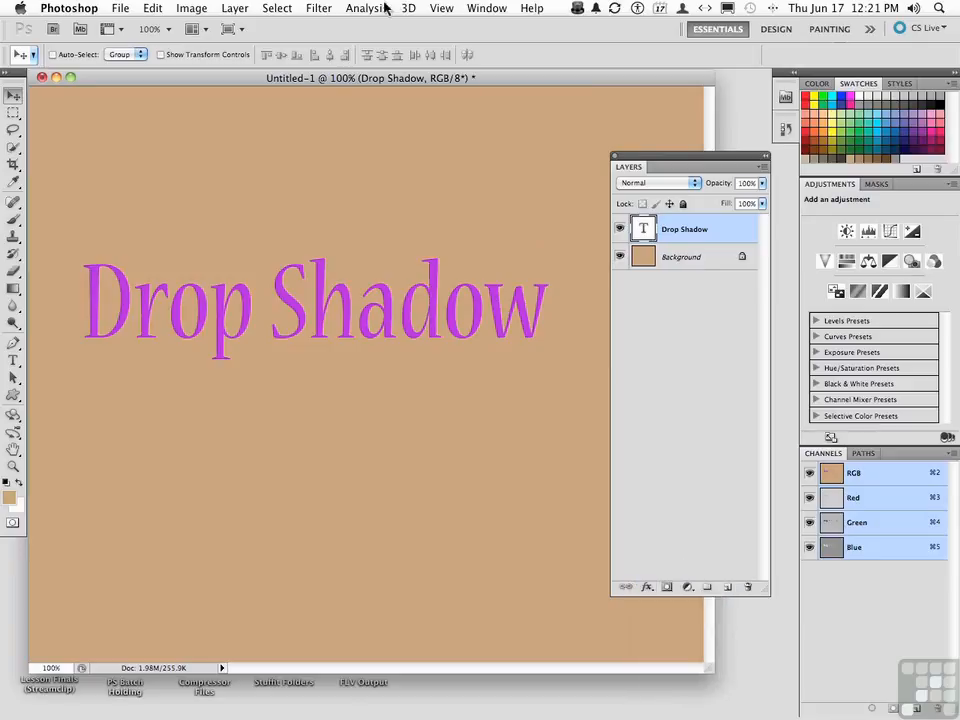
left_click(236, 8)
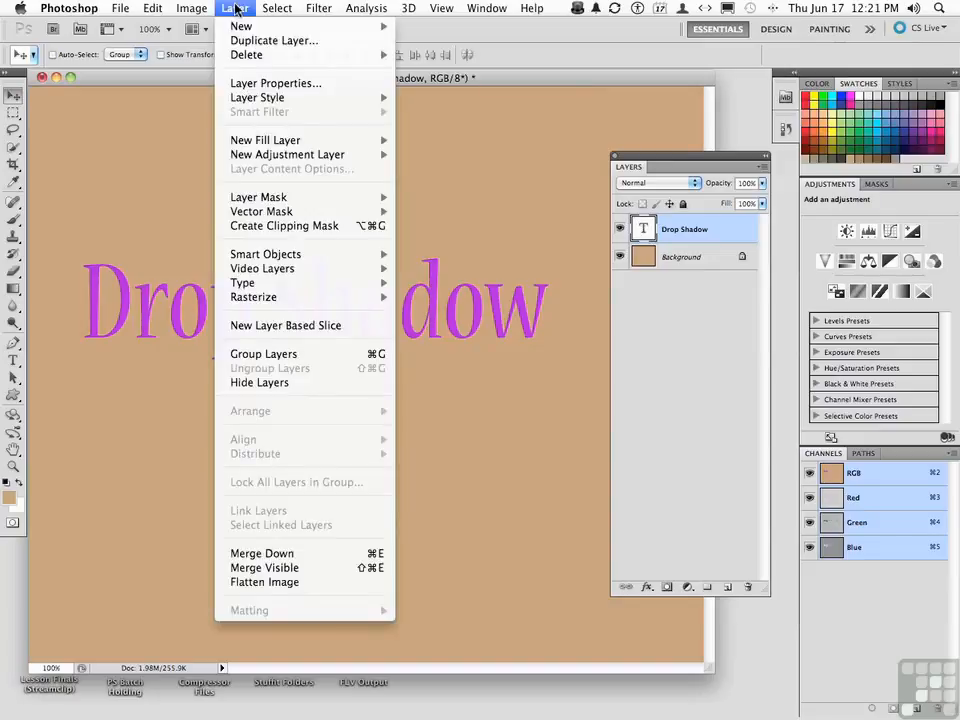
mouse_move(250, 104)
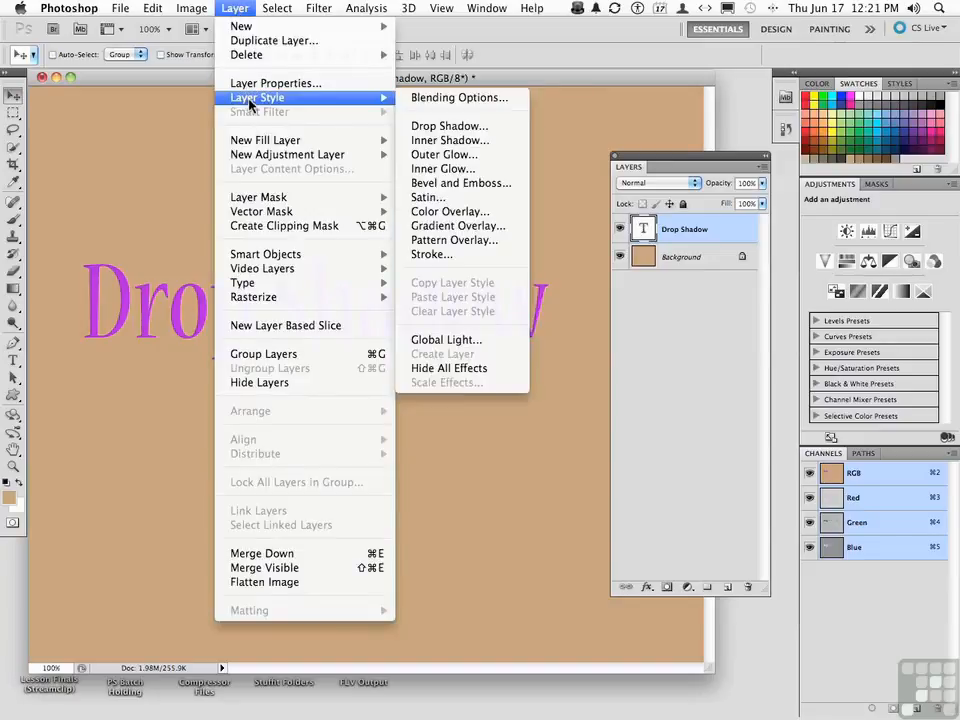
left_click(458, 127)
left_click_drag(474, 179, 502, 151)
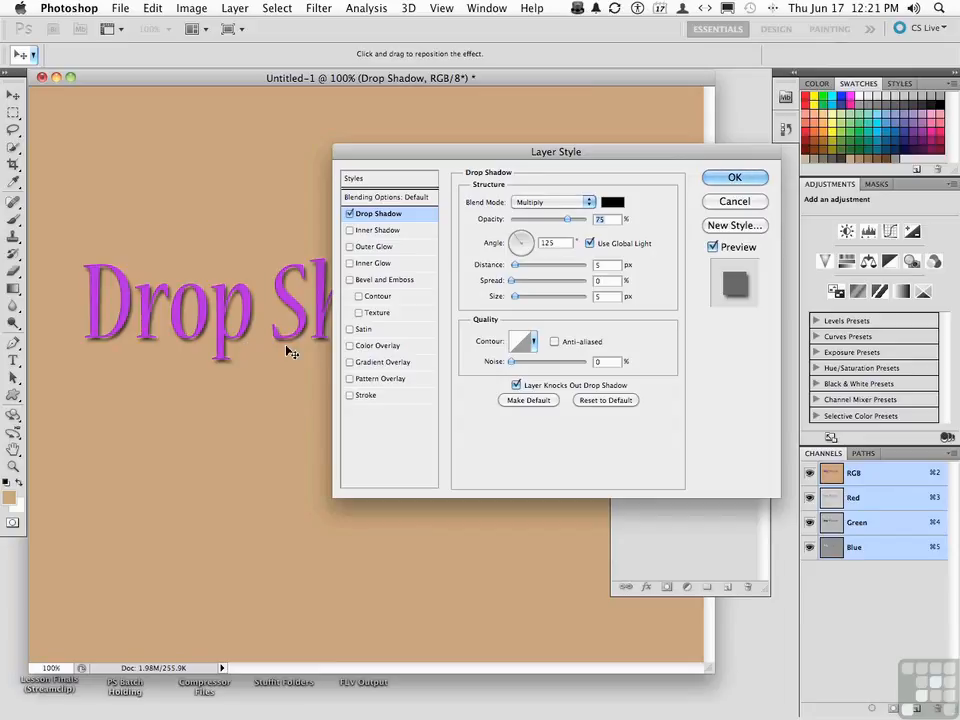
Step: Review the shadow's blend mode options and color picker, keeping Multiply and black
left_click(536, 204)
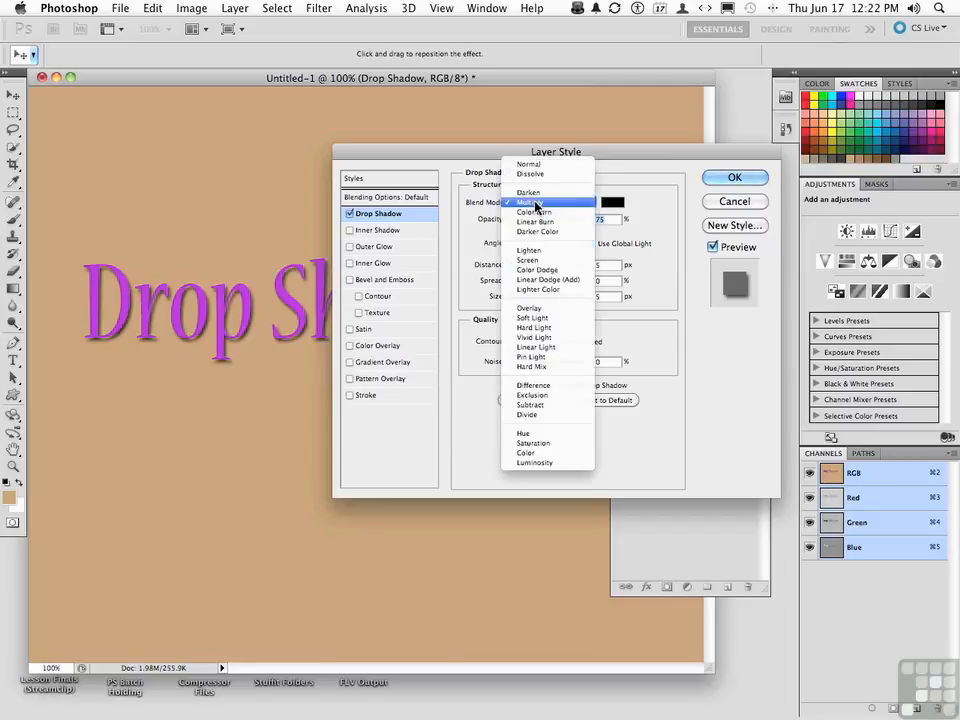
left_click(532, 203)
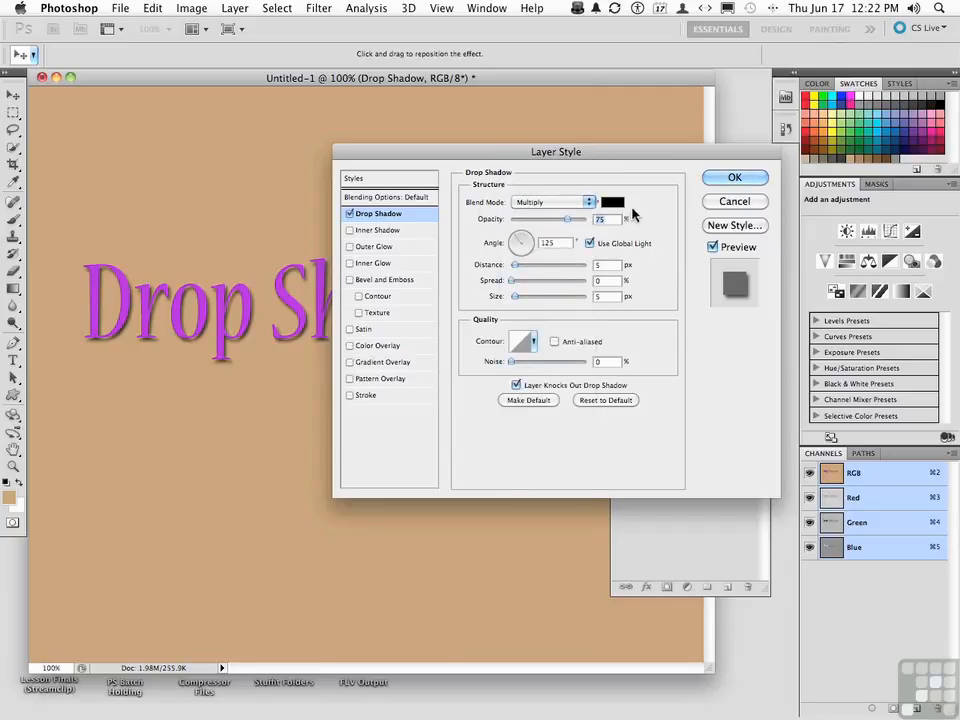
left_click(611, 204)
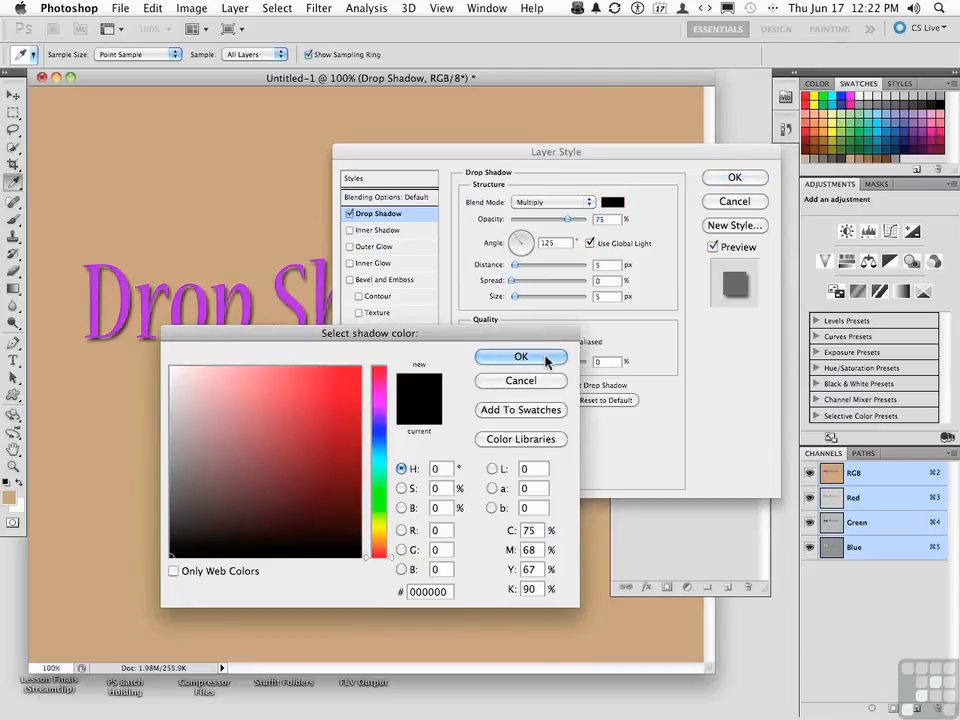
left_click(537, 381)
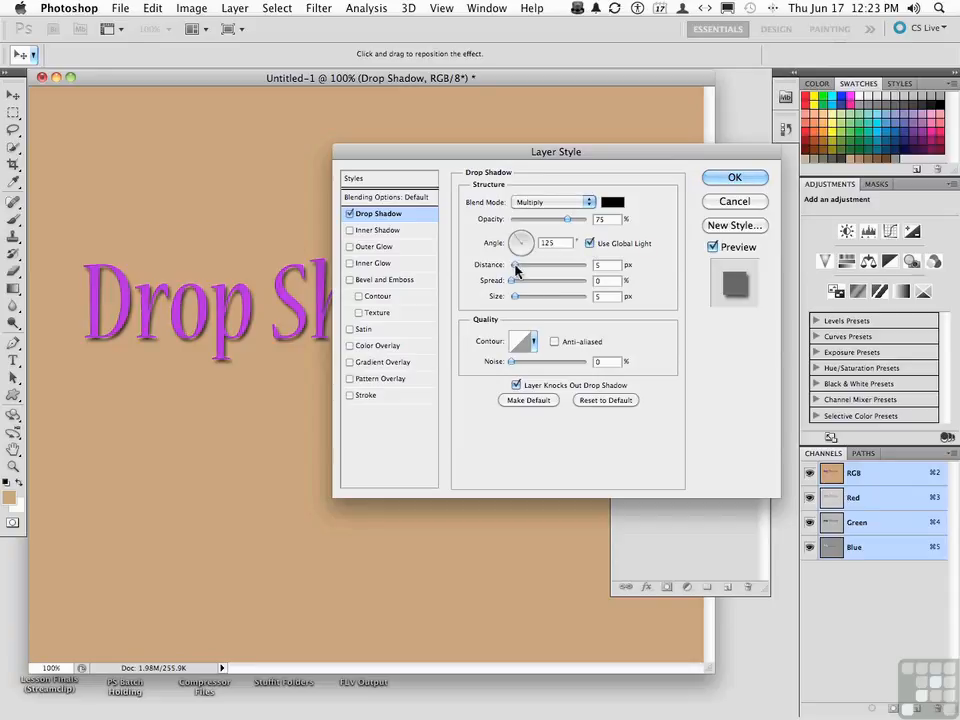
Step: Set the drop shadow's distance to 14 px, spread to 5% and size to 13 px
left_click_drag(516, 270, 521, 269)
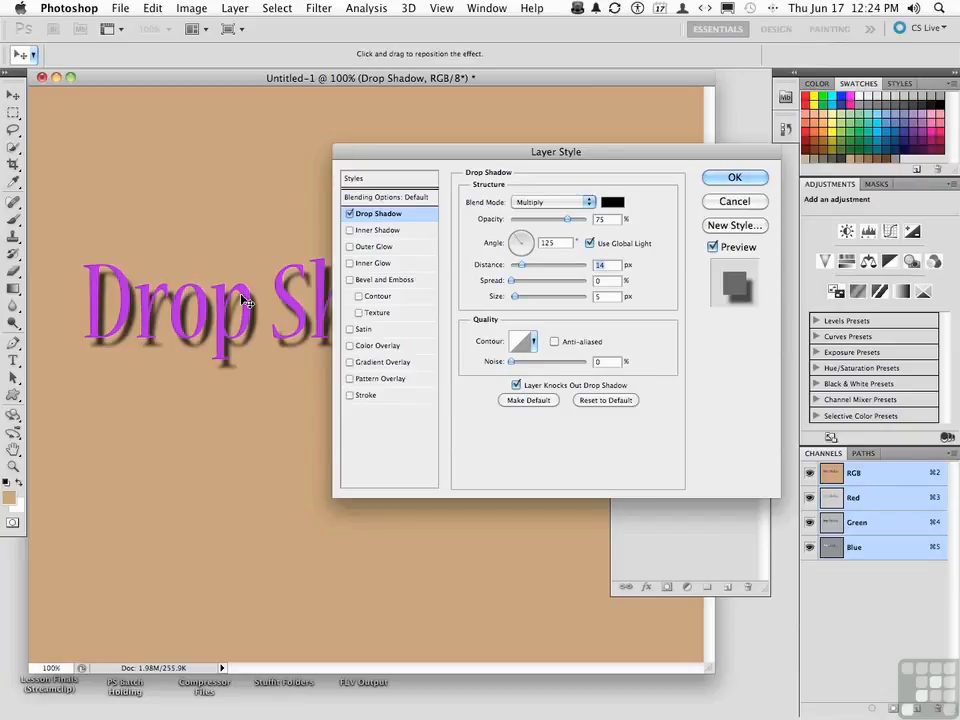
left_click_drag(512, 283, 520, 299)
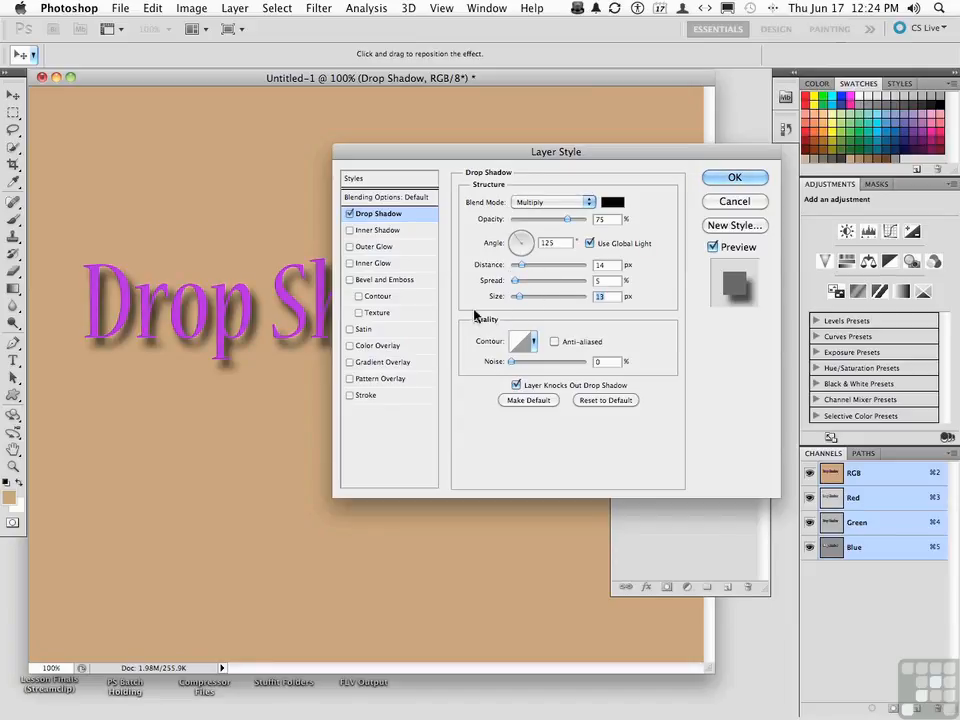
Step: Try out the preset contours on the drop shadow and return to the linear contour
left_click(534, 342)
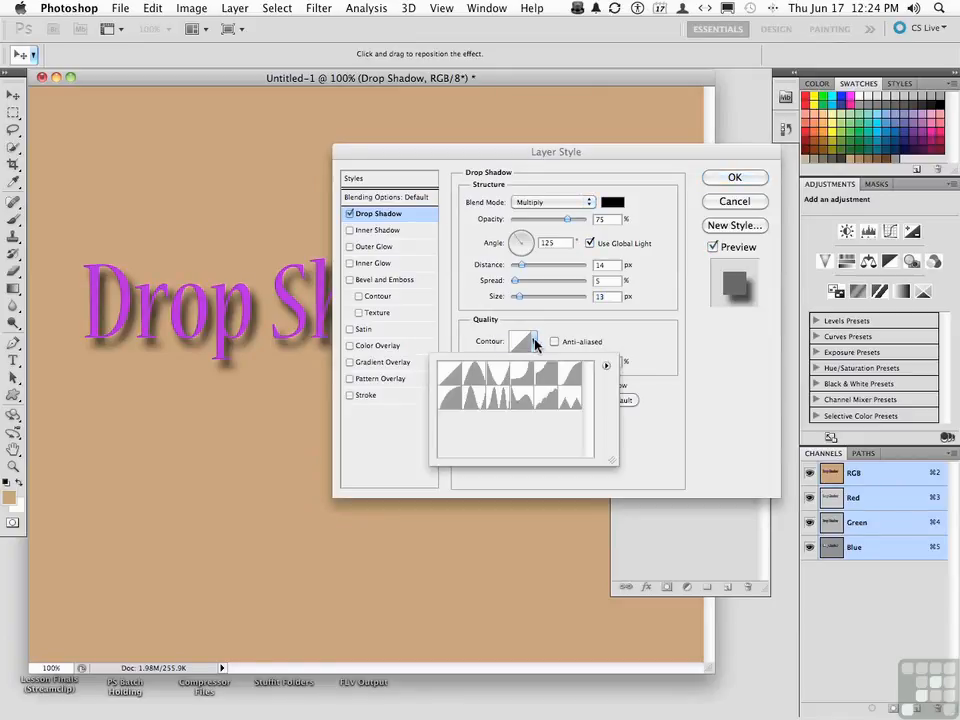
left_click(475, 373)
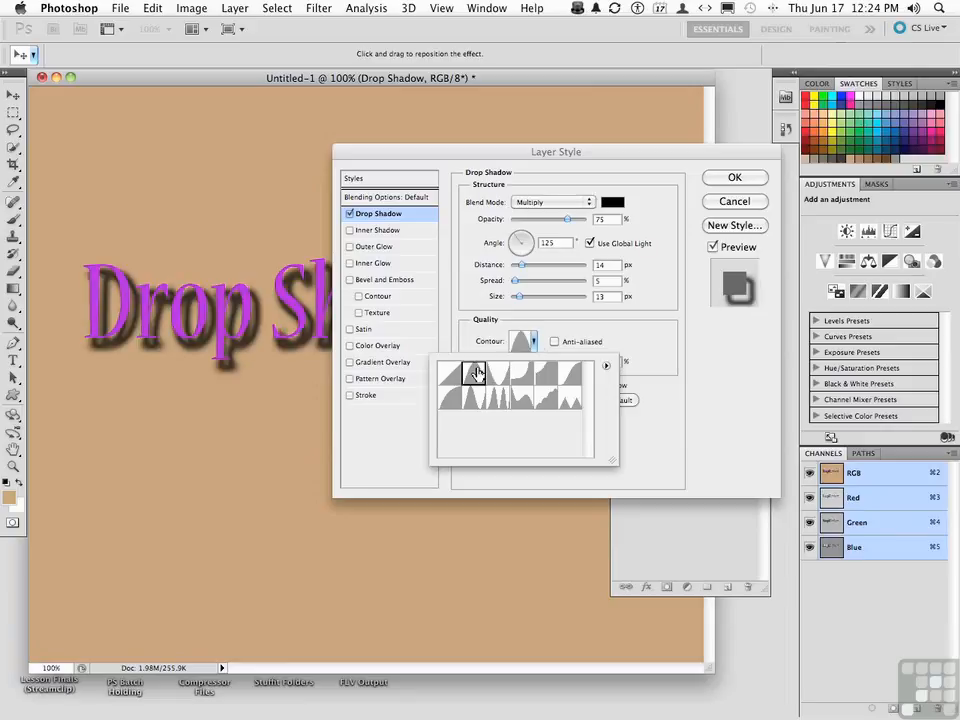
left_click(494, 375)
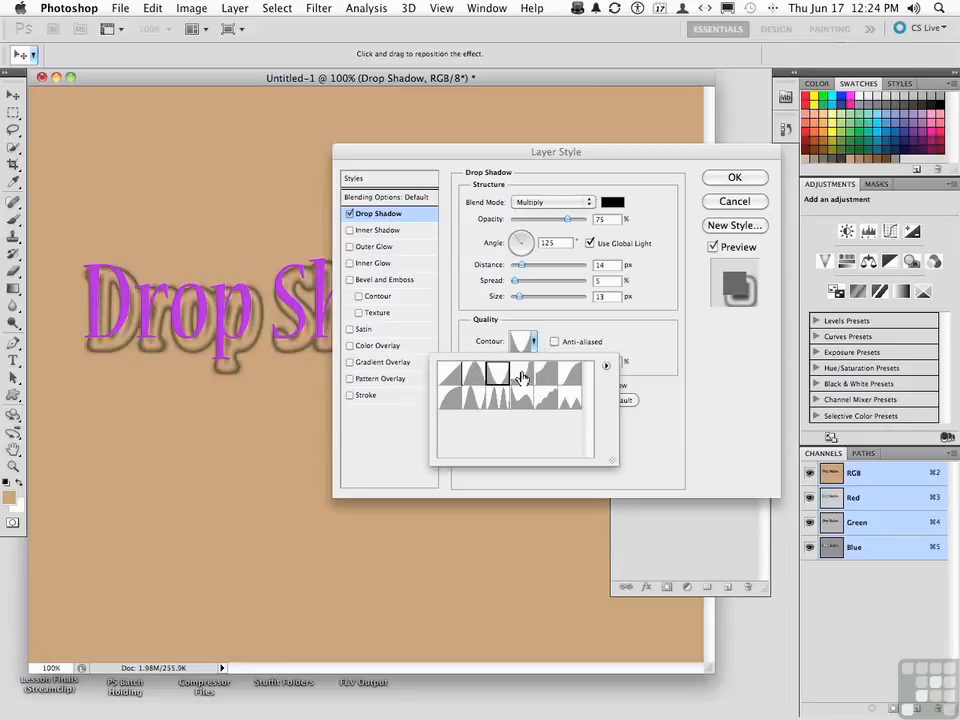
left_click(519, 373)
left_click(549, 378)
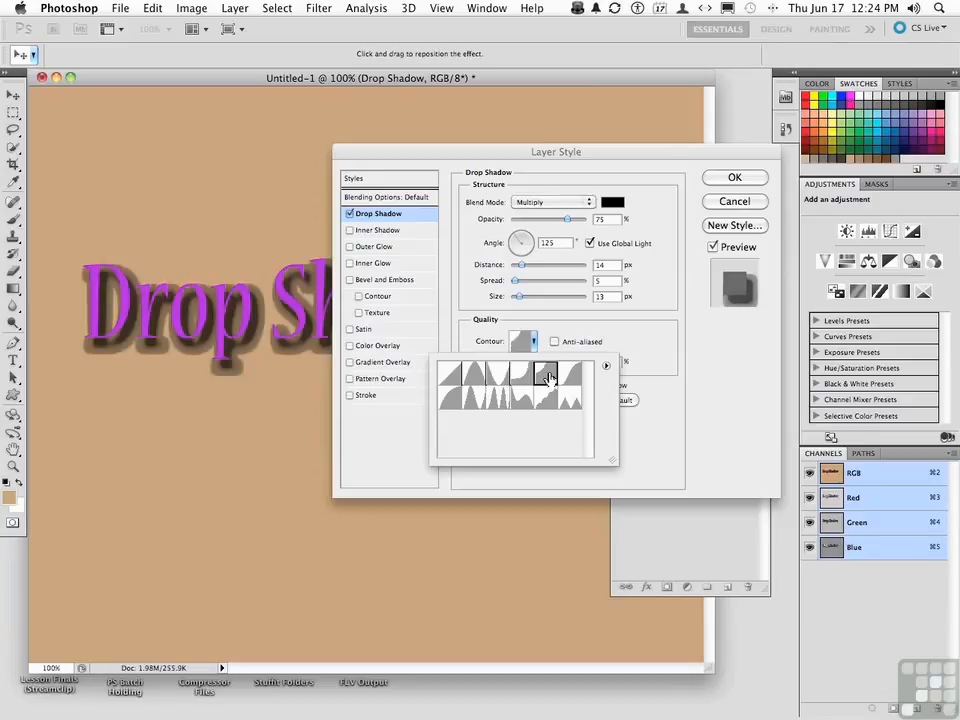
left_click(568, 377)
left_click(452, 397)
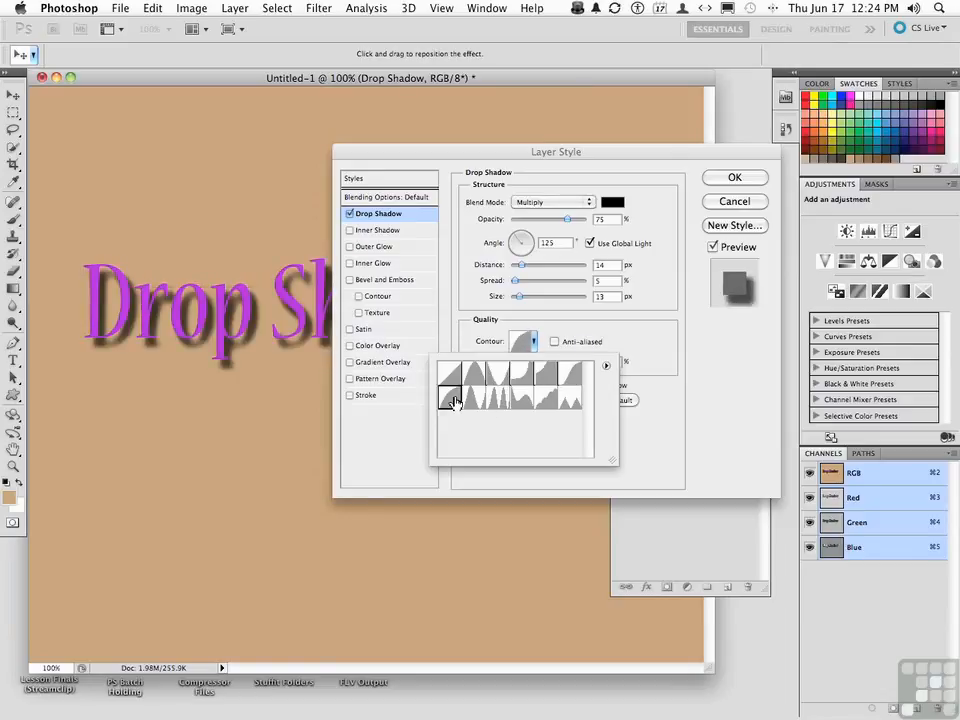
left_click(473, 398)
left_click(497, 400)
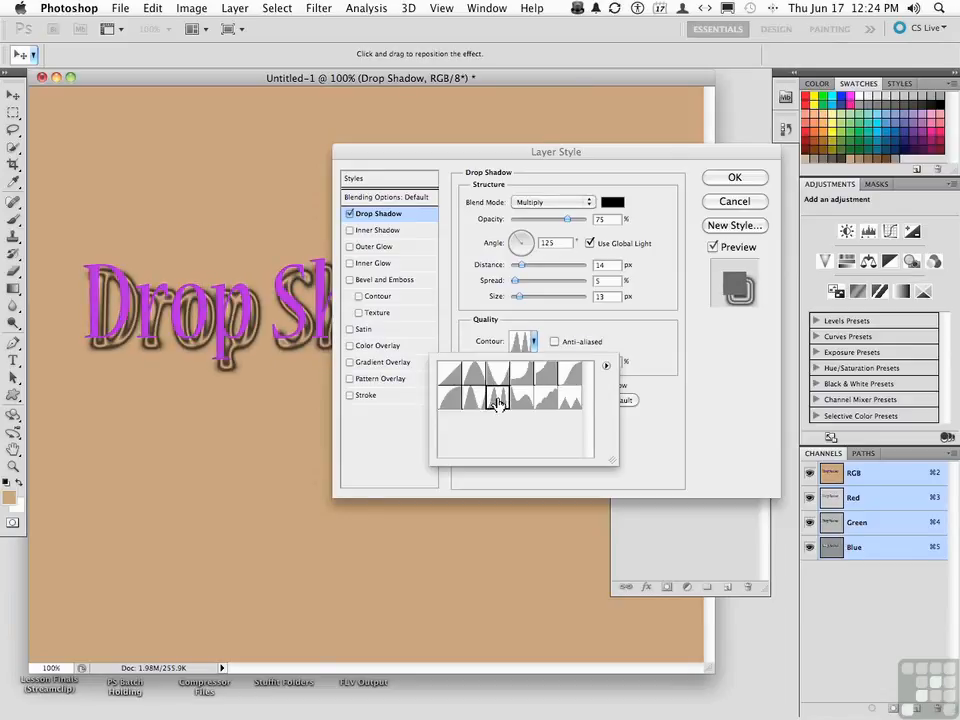
left_click(521, 401)
left_click(542, 402)
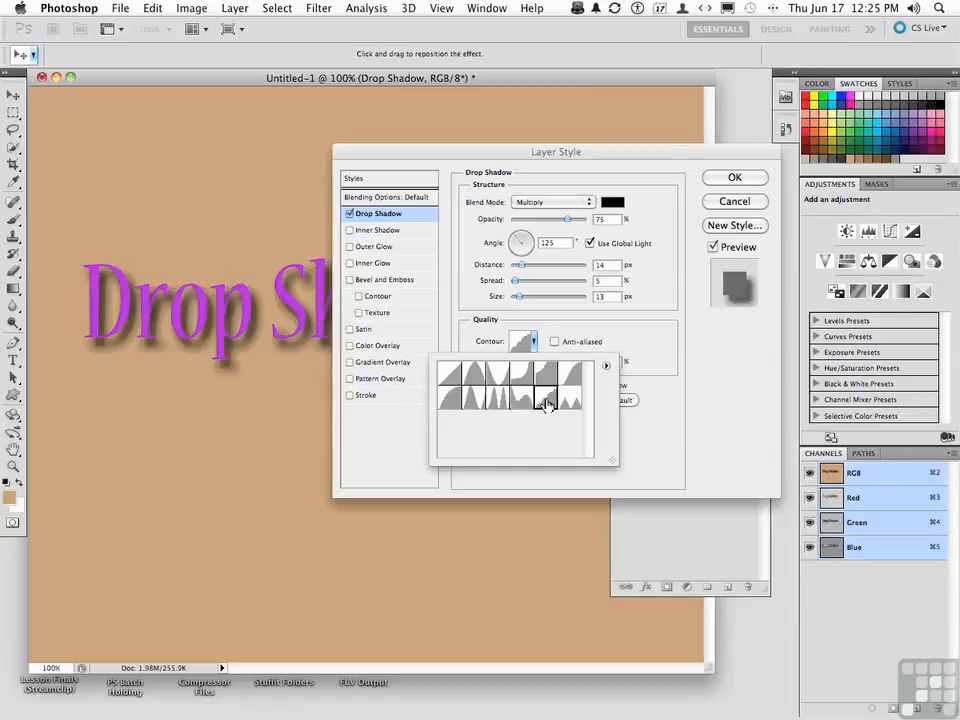
left_click(452, 373)
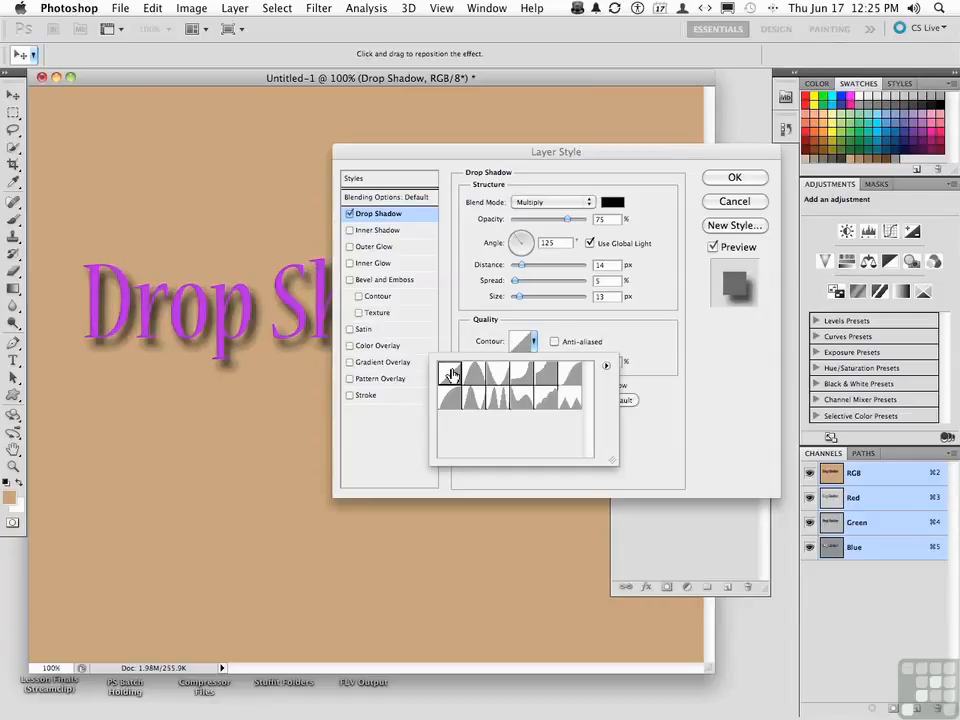
Step: Turn on Anti-aliased for the shadow's contour, set its noise to 35% and apply the layer style
left_click(553, 343)
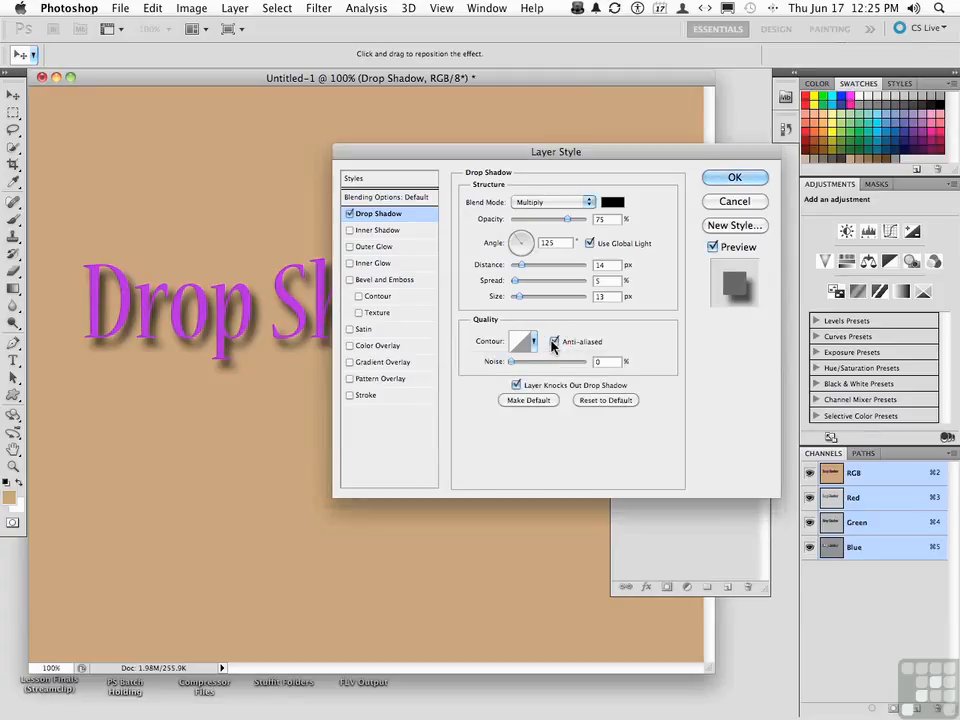
left_click_drag(513, 363, 538, 367)
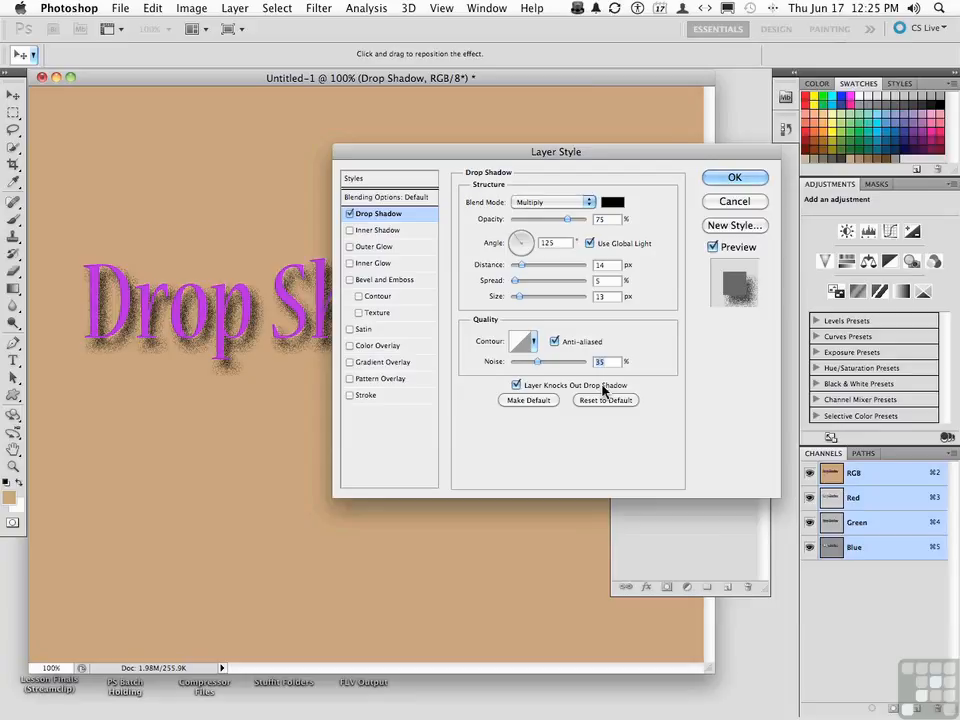
left_click(713, 180)
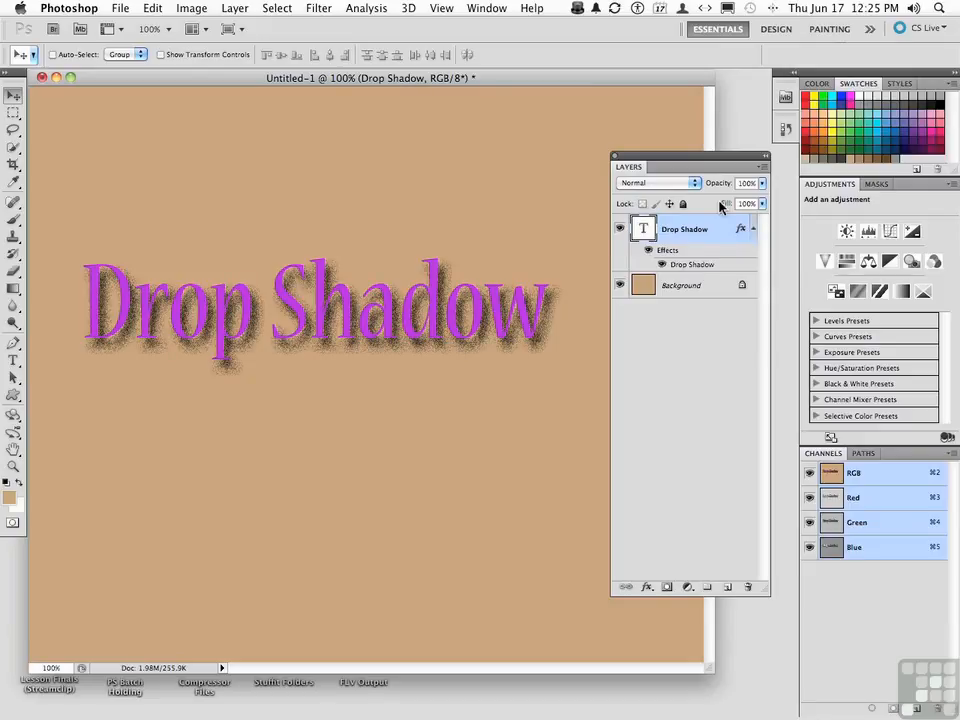
Step: Compare the text layer at 0% fill before and after disabling Layer Knocks Out Drop Shadow, restoring the fill to 100% each time
left_click_drag(720, 205, 648, 206)
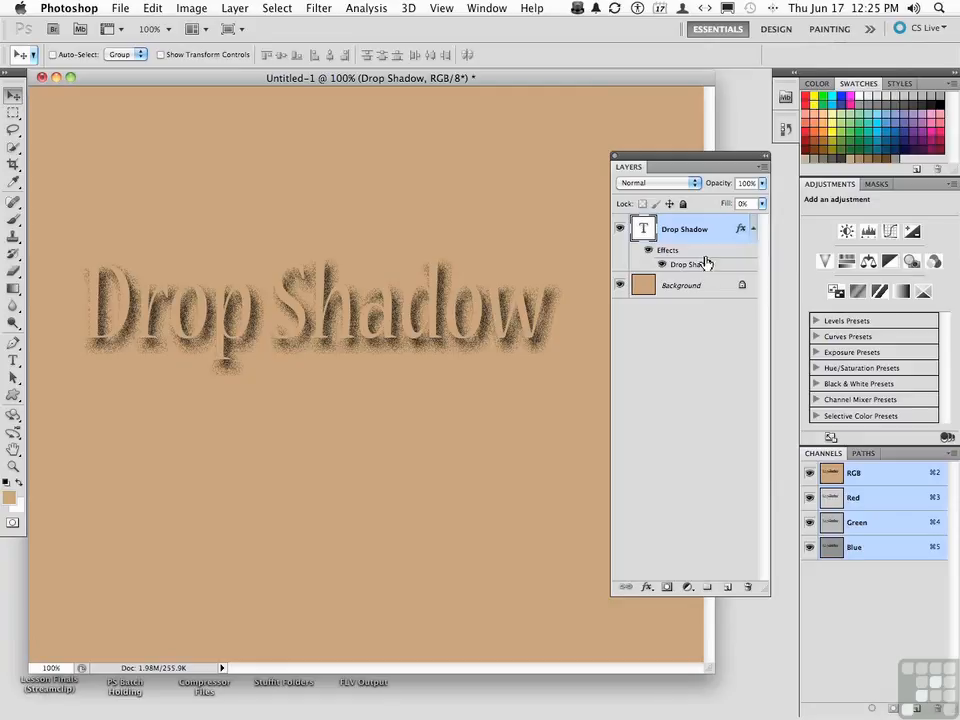
left_click_drag(724, 203, 810, 199)
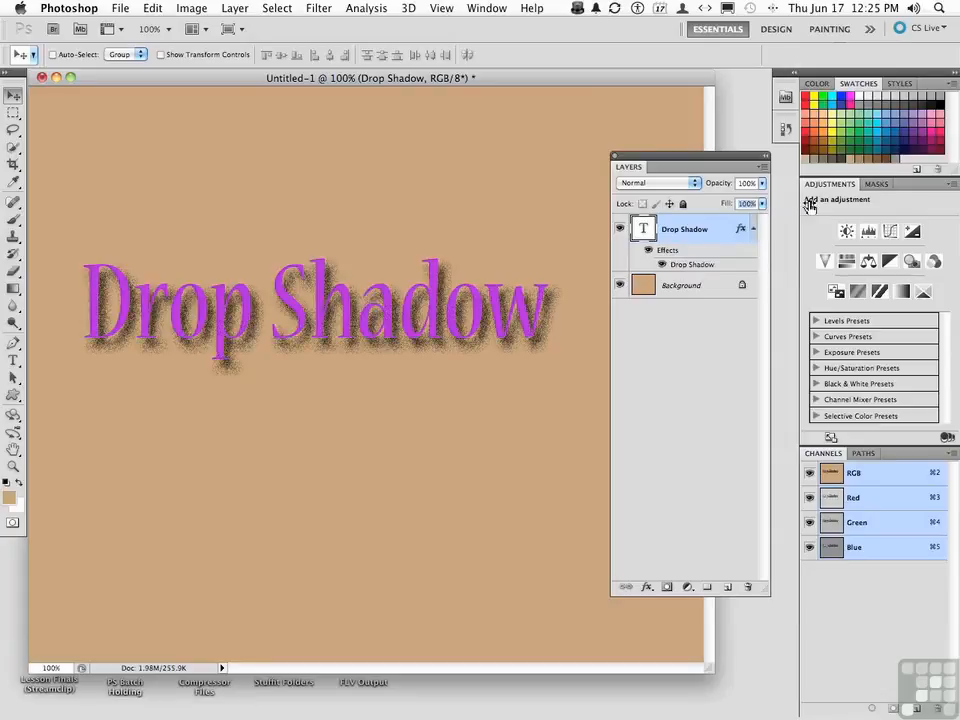
double_click(686, 266)
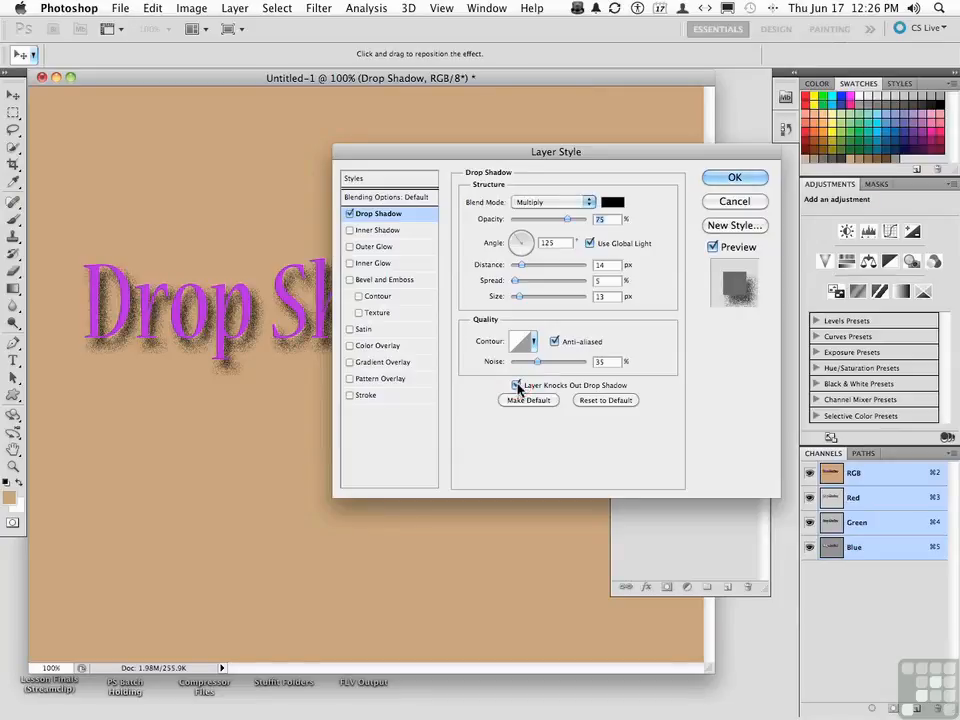
left_click(736, 178)
left_click_drag(726, 204, 635, 205)
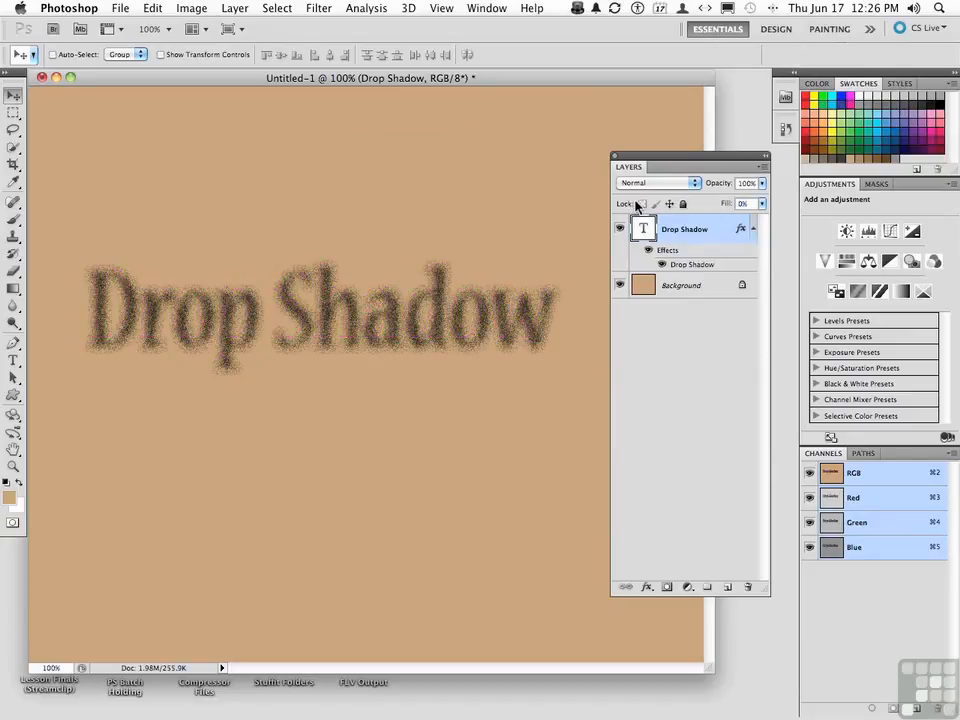
left_click_drag(637, 205, 799, 207)
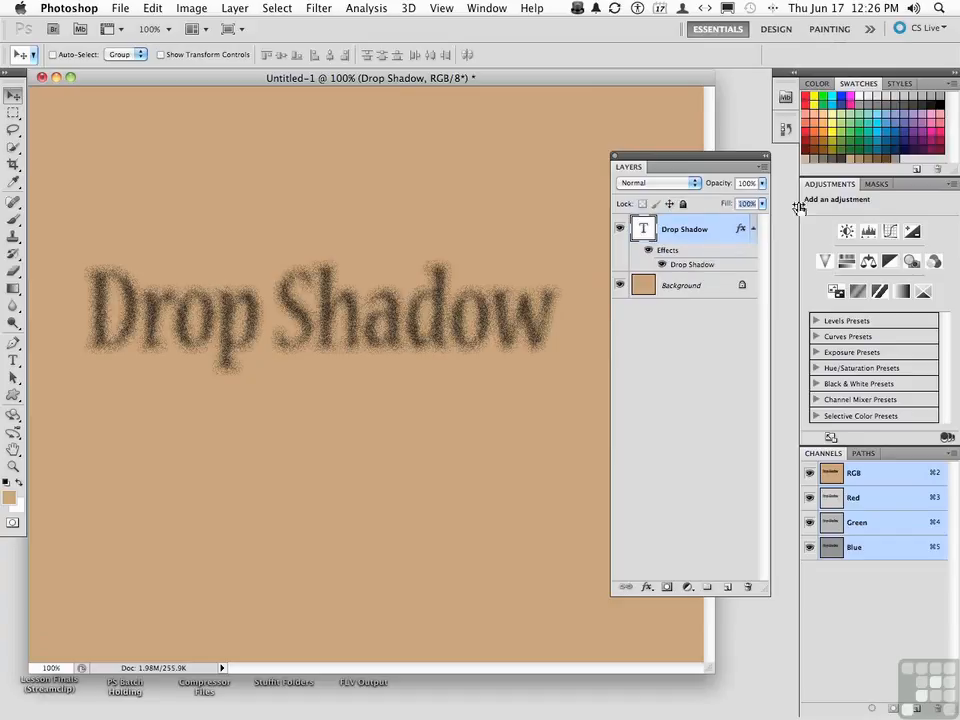
Step: Re-enable Layer Knocks Out Drop Shadow, apply the style, and toggle the drop shadow effect's visibility off and on
double_click(696, 273)
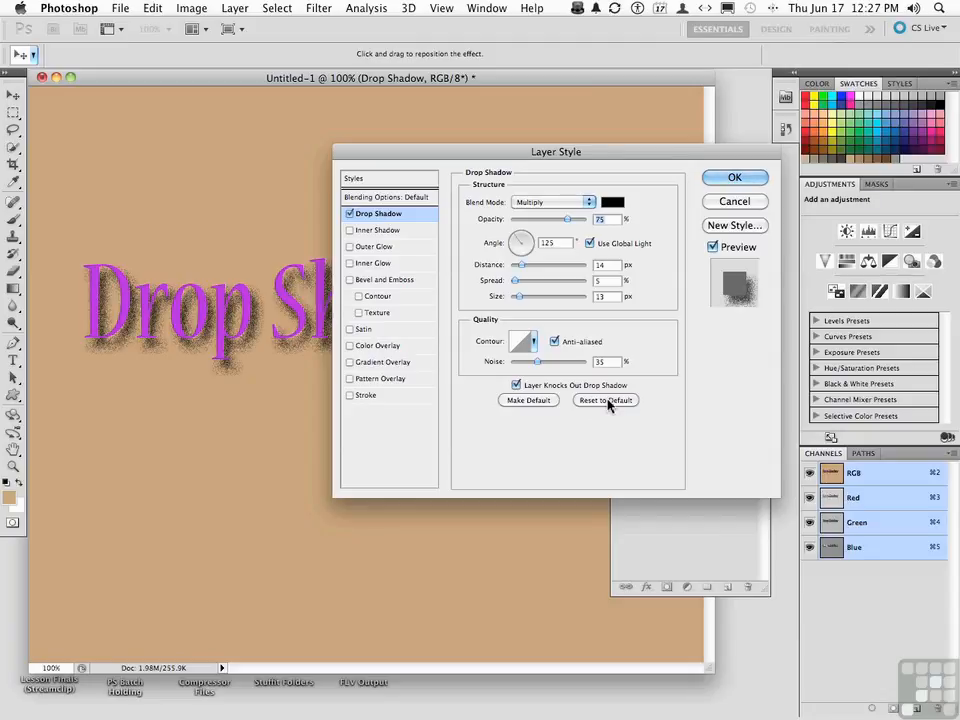
left_click(735, 178)
left_click(662, 266)
left_click(662, 266)
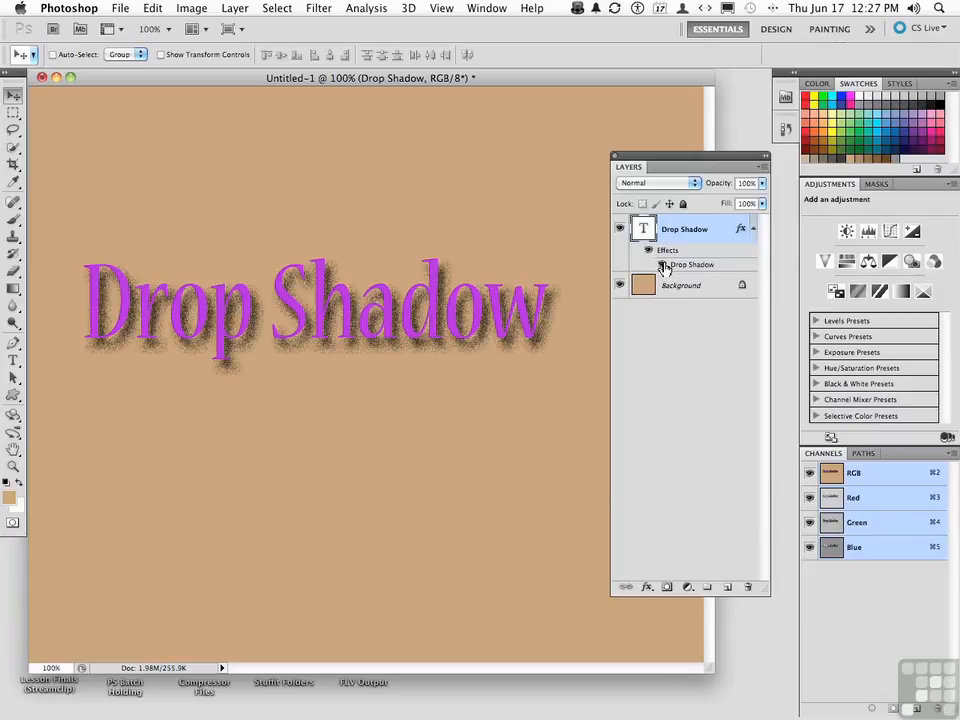